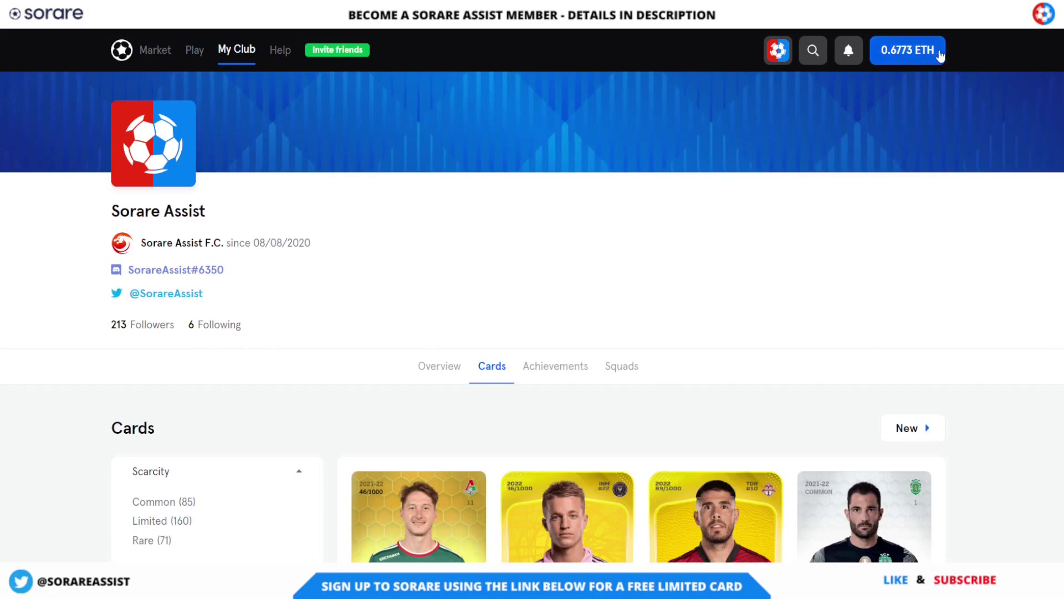
- Enter a £450 (≈0.4549 ETH) amount in the Sorare wallet's Withdraw tab
click(904, 53)
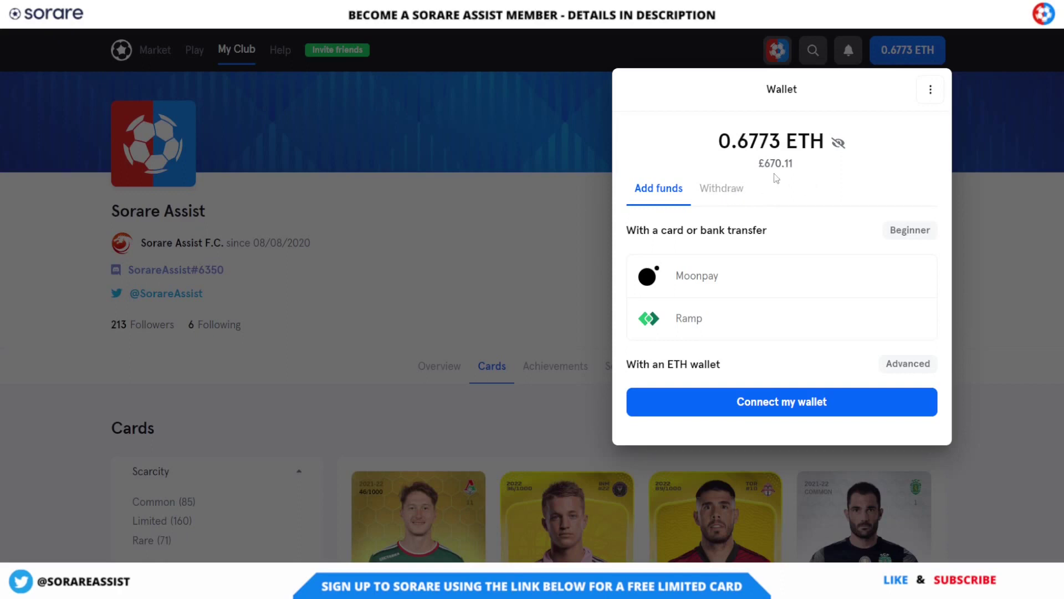
click(720, 197)
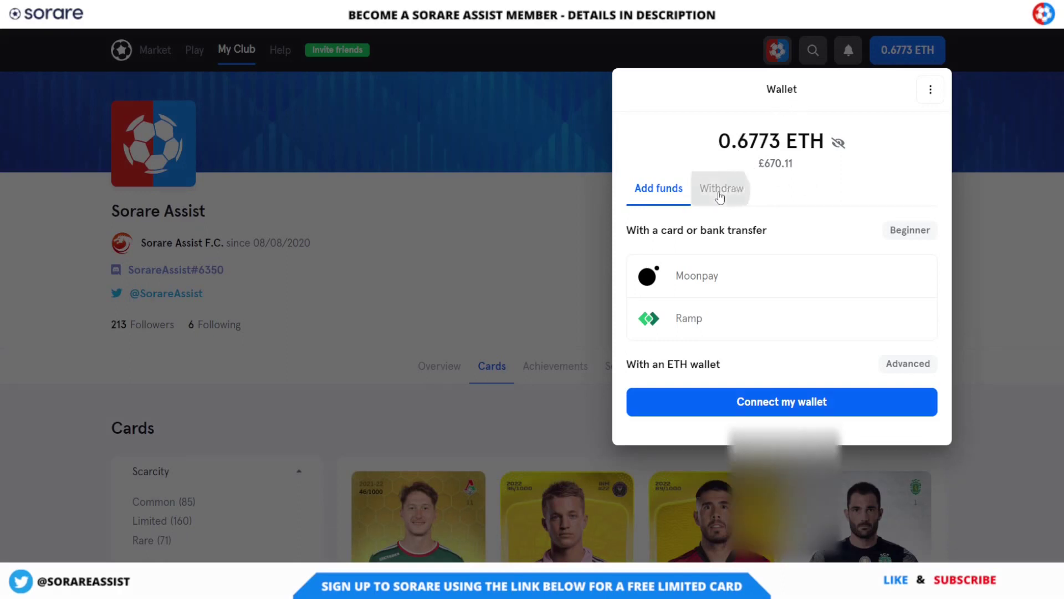
click(898, 258)
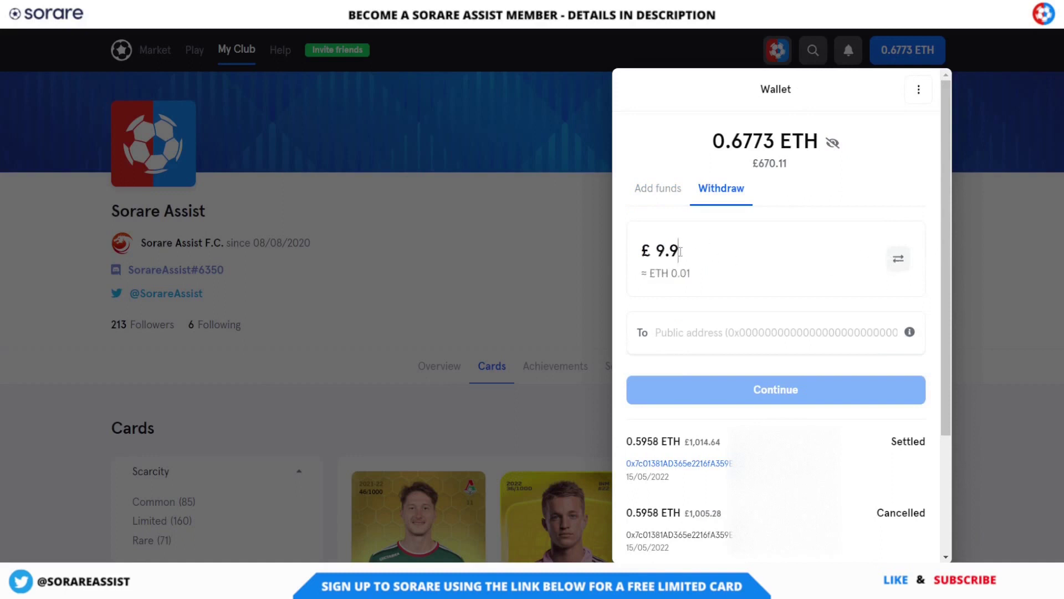
double_click(681, 251)
text(450)
click(706, 334)
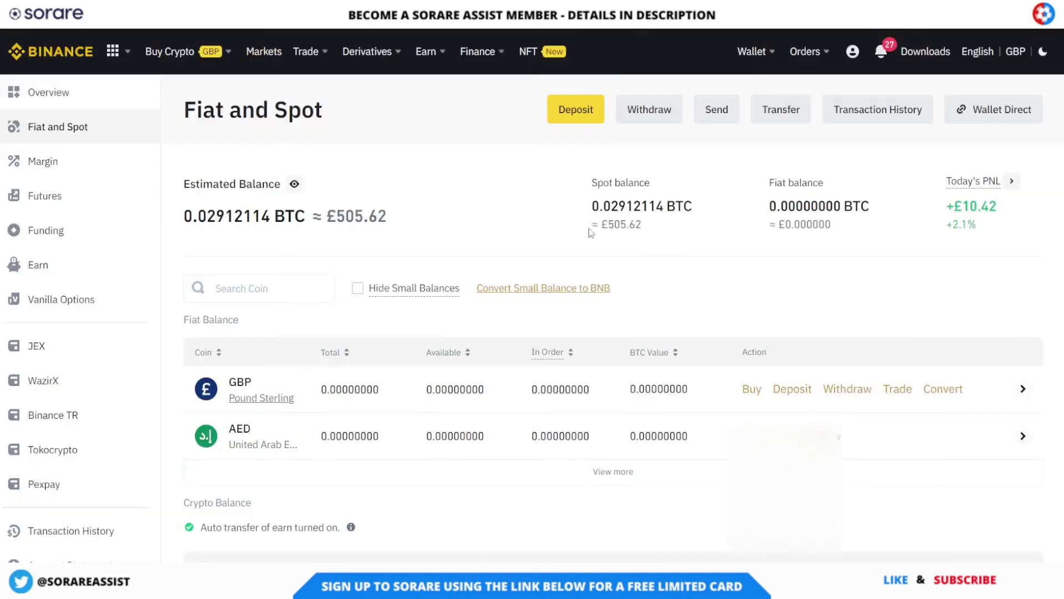
- Open Binance's Deposit Crypto page from the Fiat and Spot wallet
mouse_move(762, 55)
click(575, 111)
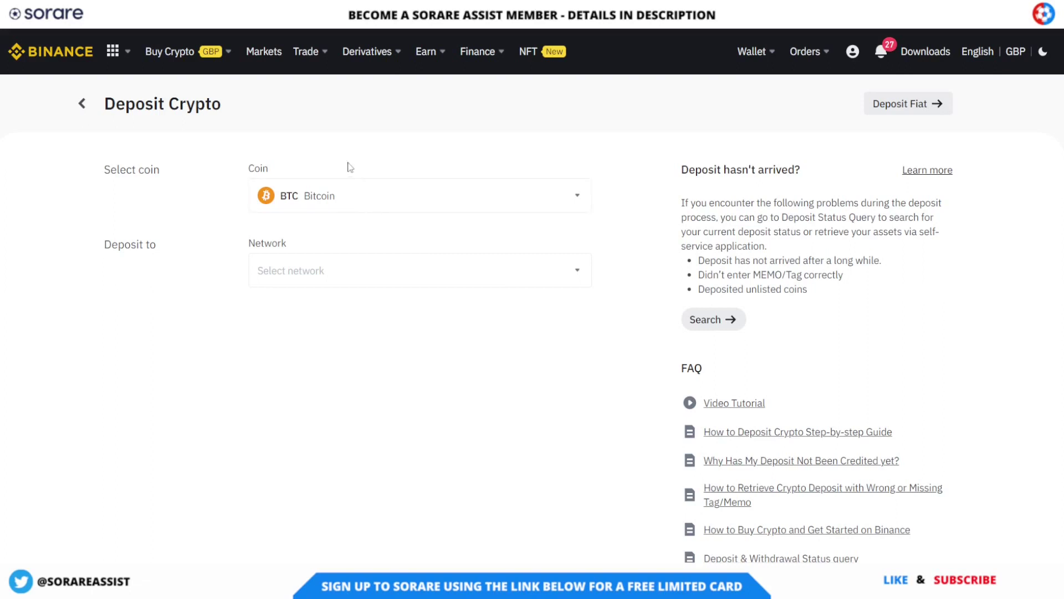
- Choose ETH on the Ethereum (ERC20) network and copy Binance's deposit address
click(327, 197)
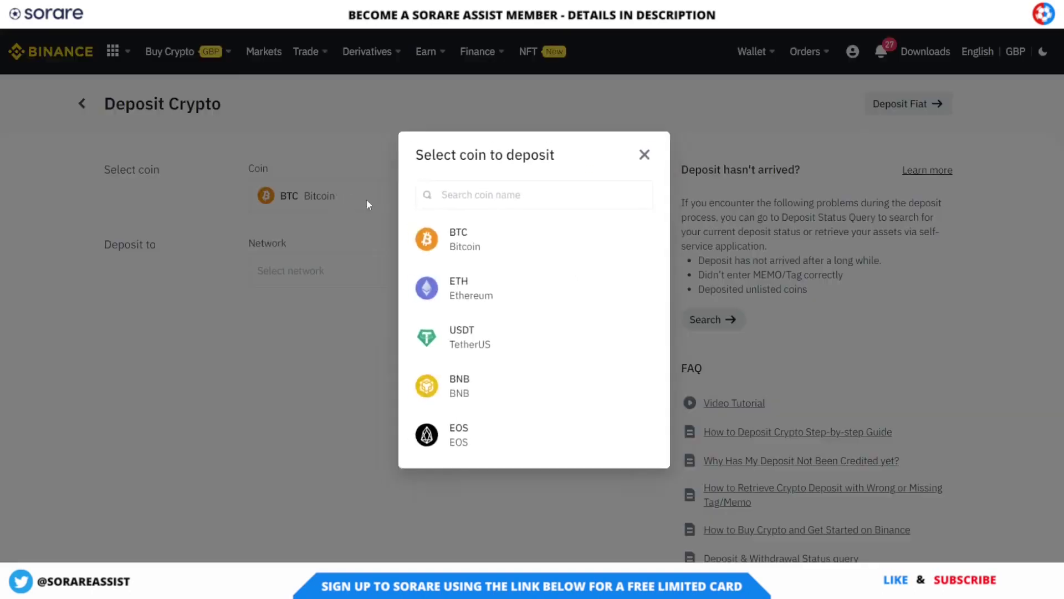
click(466, 291)
click(409, 272)
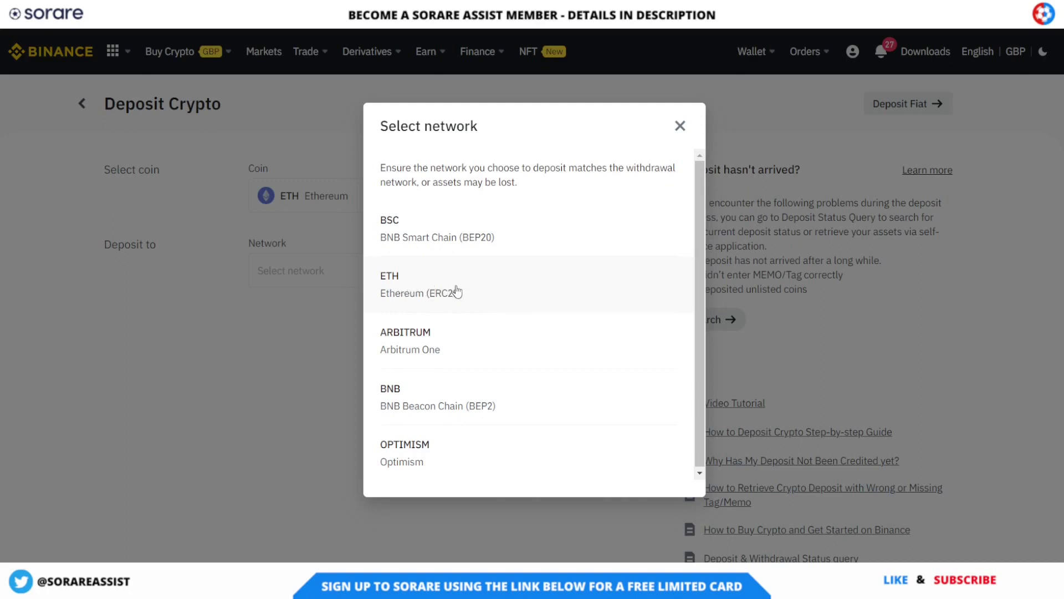
click(505, 285)
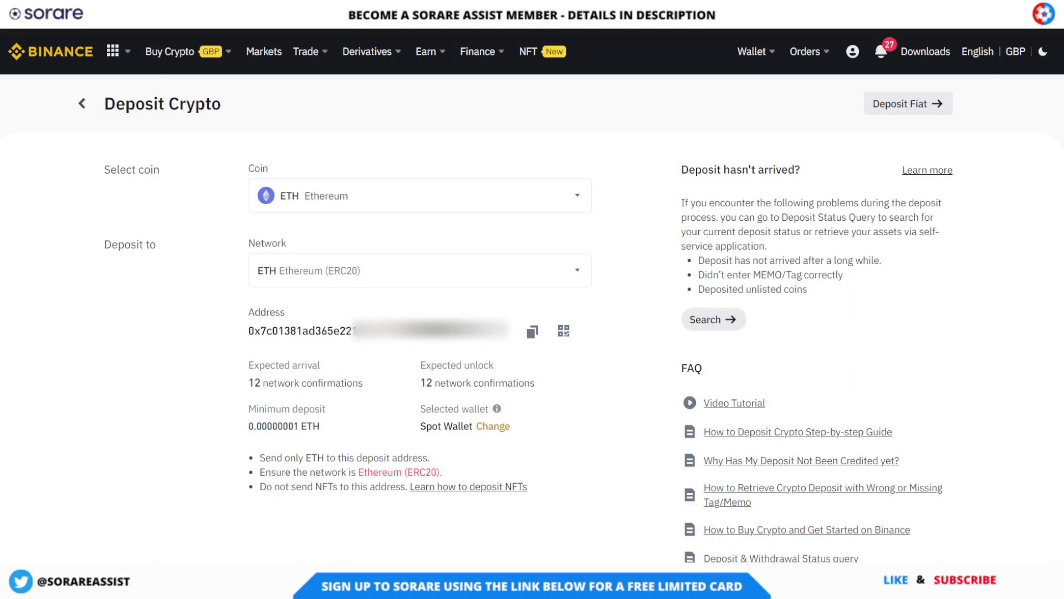
click(533, 333)
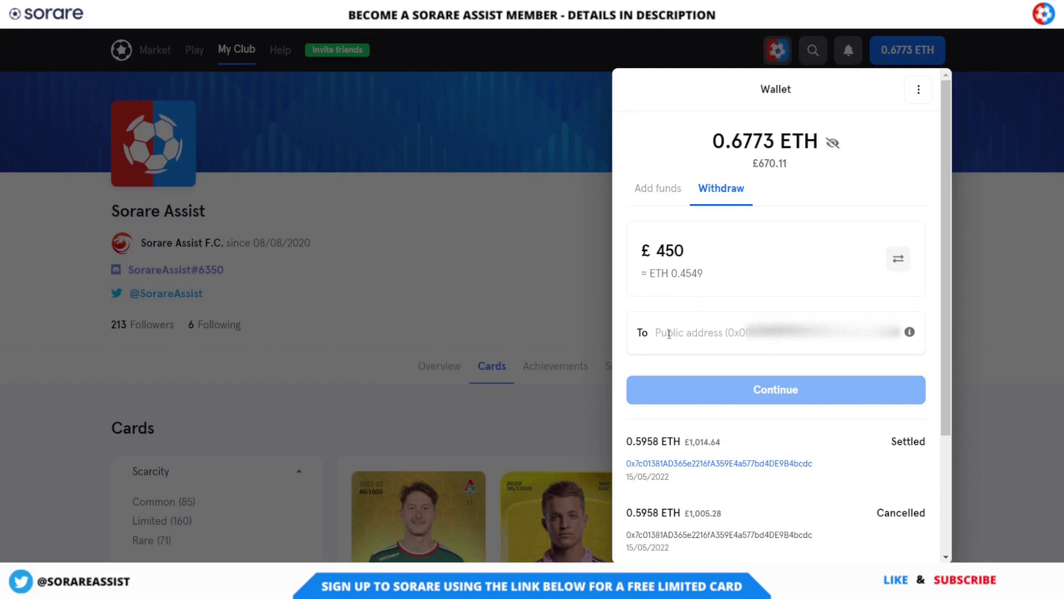
- Paste the Binance address as destination, confirm it, and send the 0.4549 ETH withdrawal
key(ctrl+v)
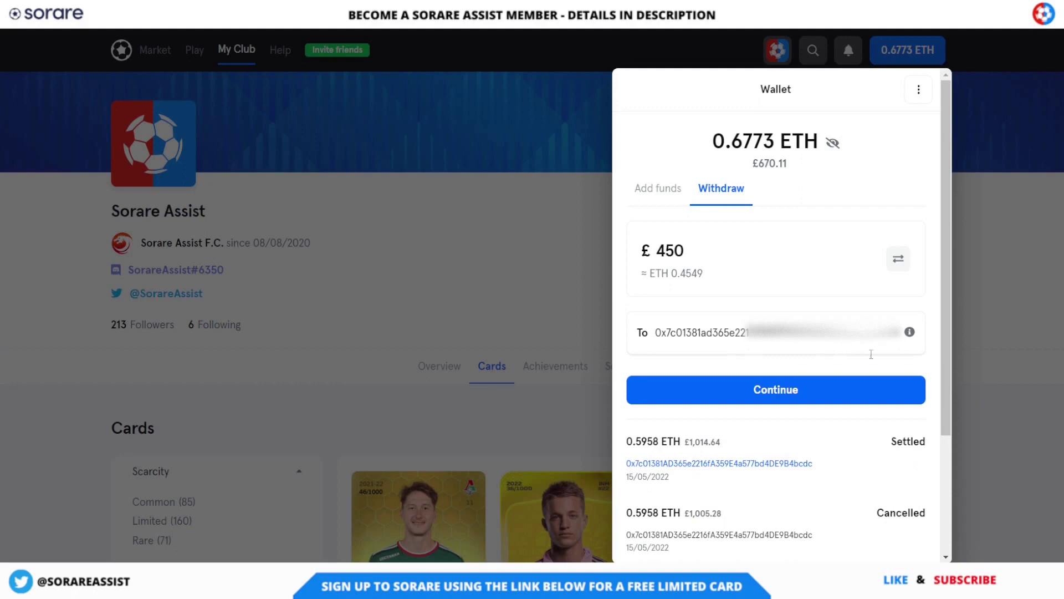
click(776, 391)
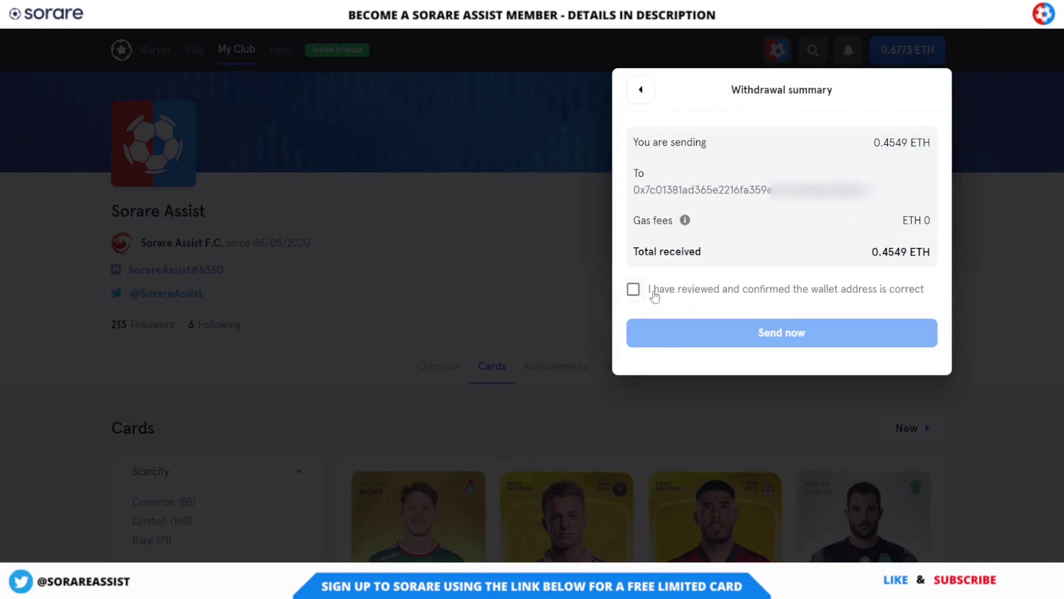
click(633, 289)
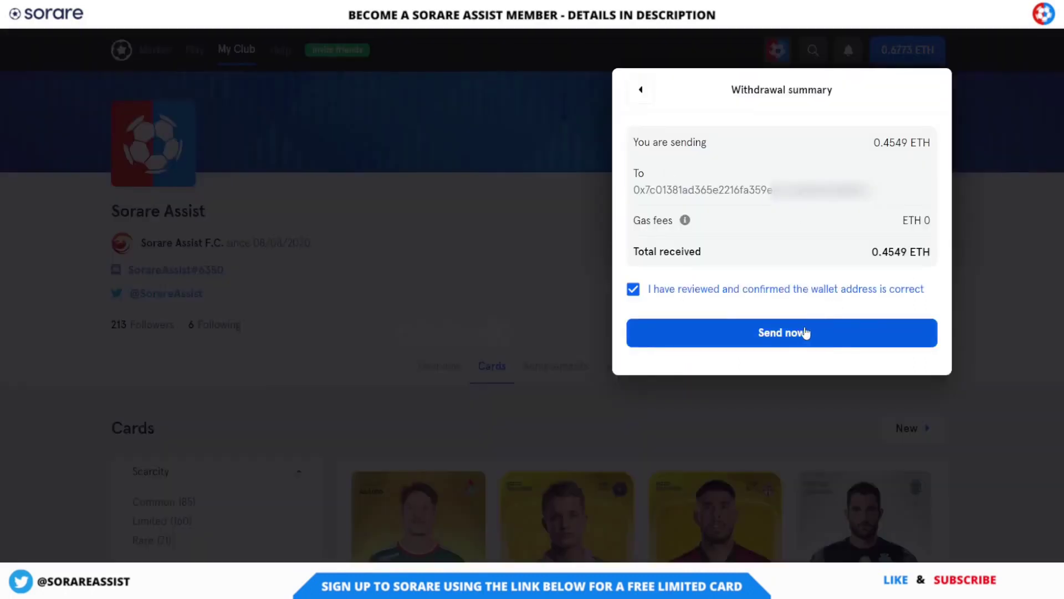
click(792, 333)
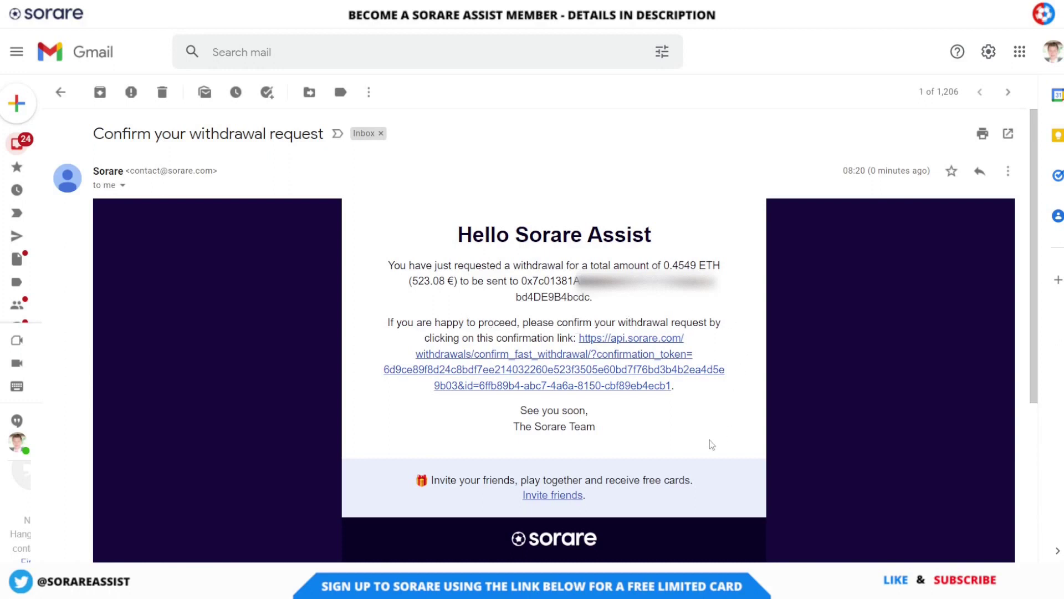
- Follow the link in Sorare's 'Confirm your withdrawal request' email
click(610, 371)
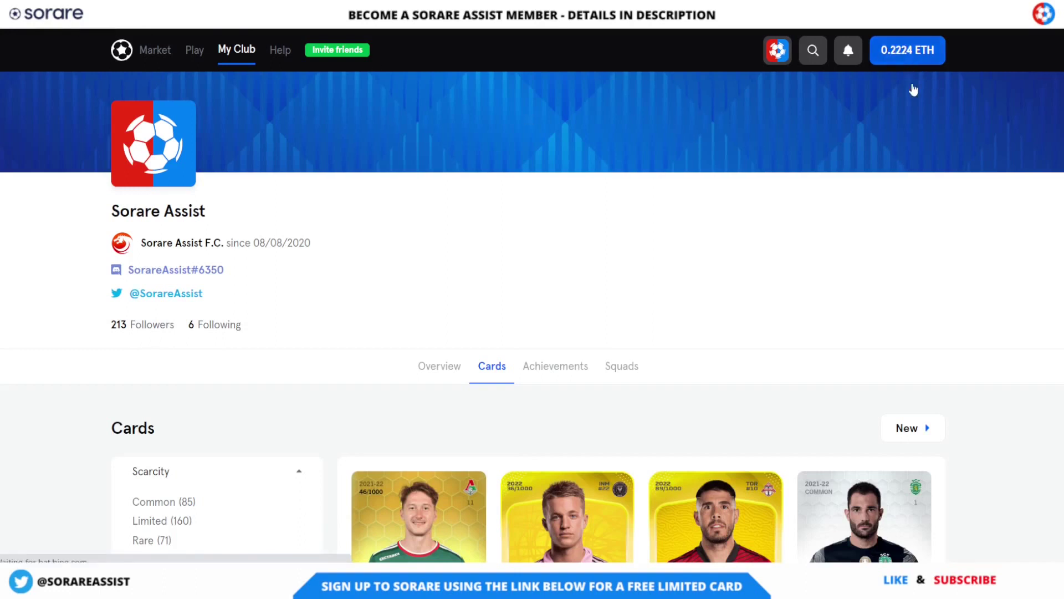
- View the Withdraw history showing the 0.4549 ETH withdrawal as Processing
click(899, 51)
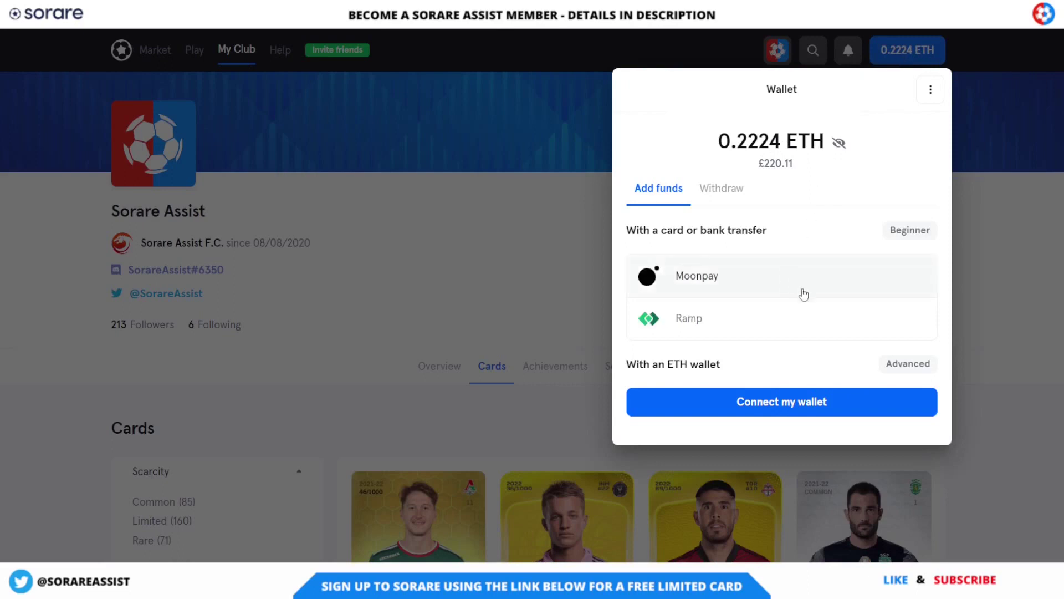
click(721, 188)
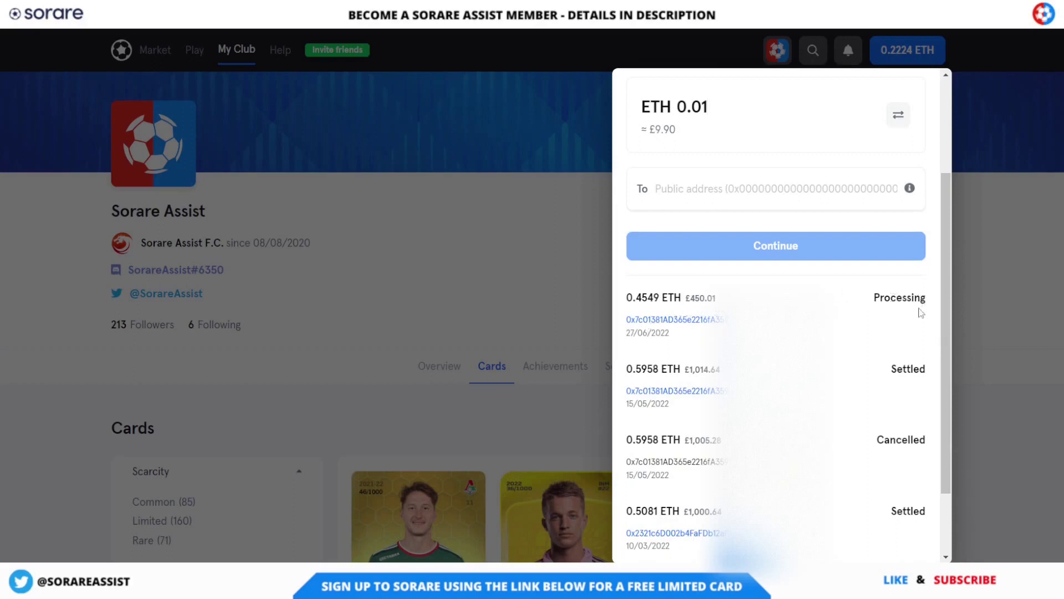
scroll(915, 302, up, 3)
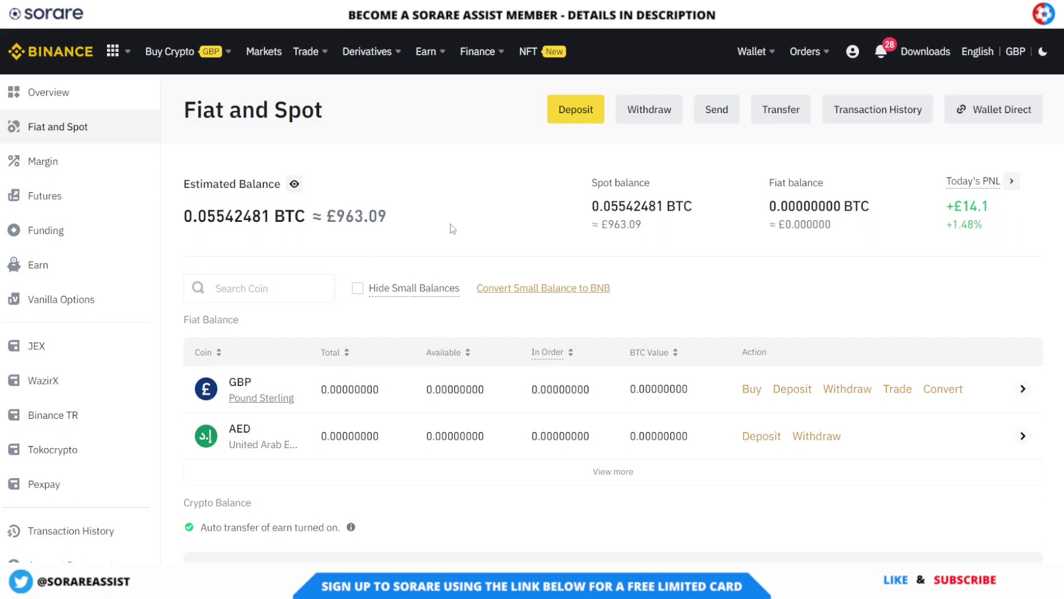
- Open Binance's Transaction History to see the 0.4549 ETH deposit Completed
click(878, 135)
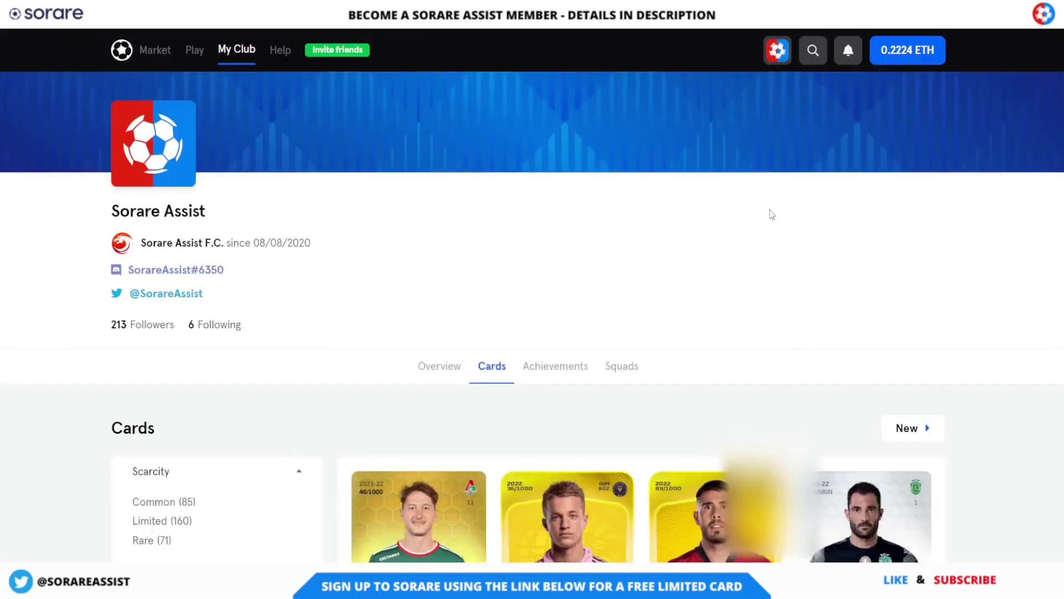
click(908, 55)
click(734, 189)
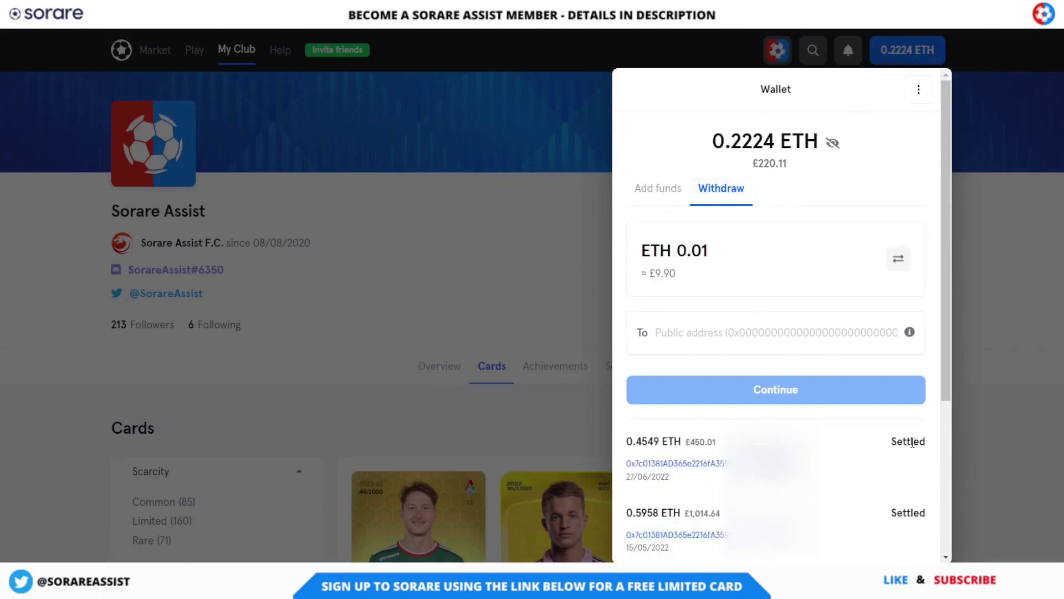
click(501, 236)
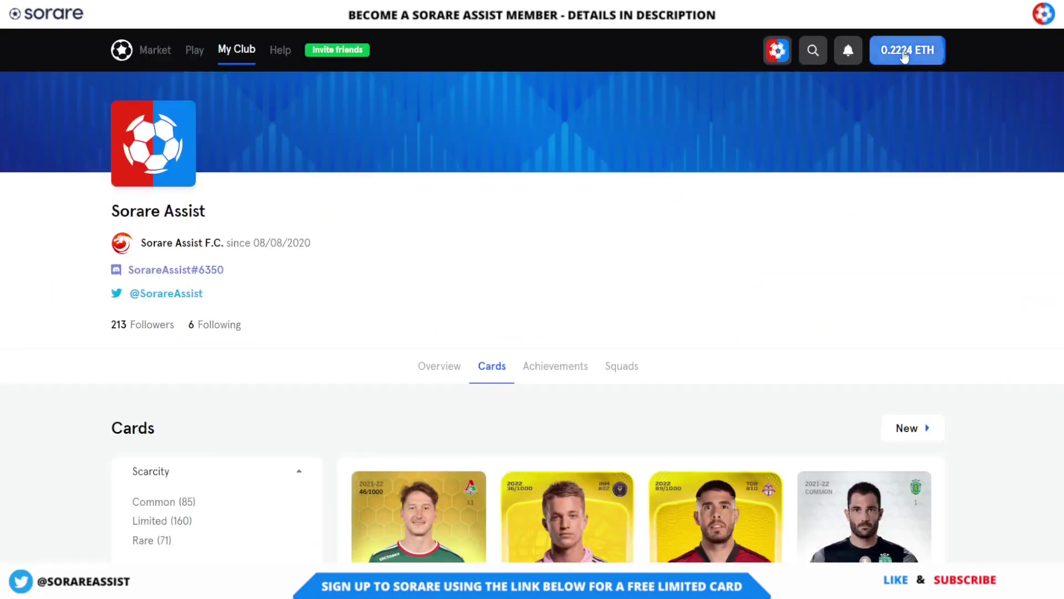
- Reopen Sorare's withdraw form, then start a Coinbase receive and accept its warning
click(904, 55)
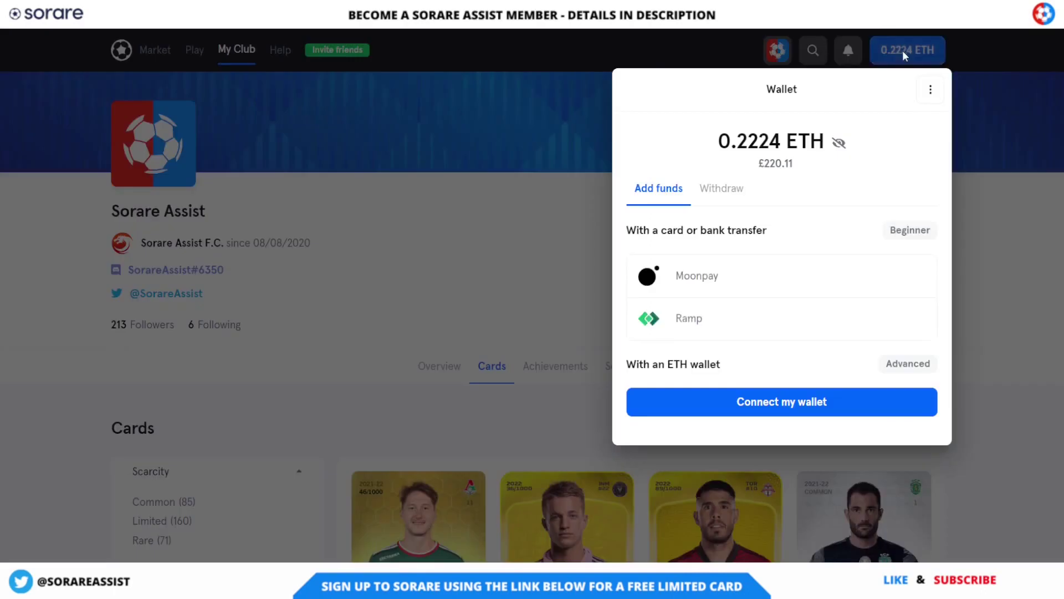
click(721, 201)
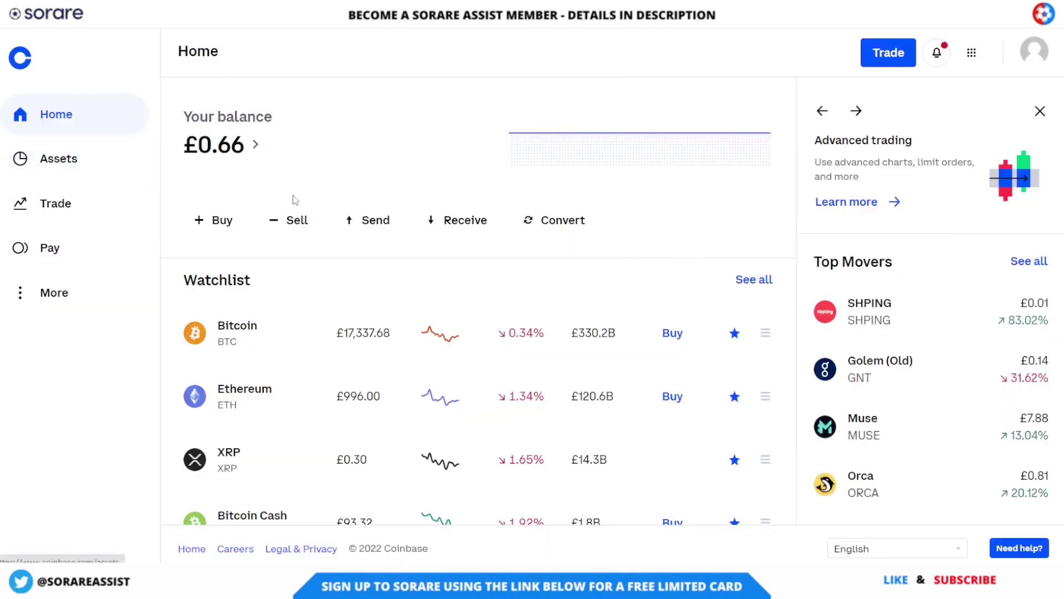
click(456, 232)
click(527, 425)
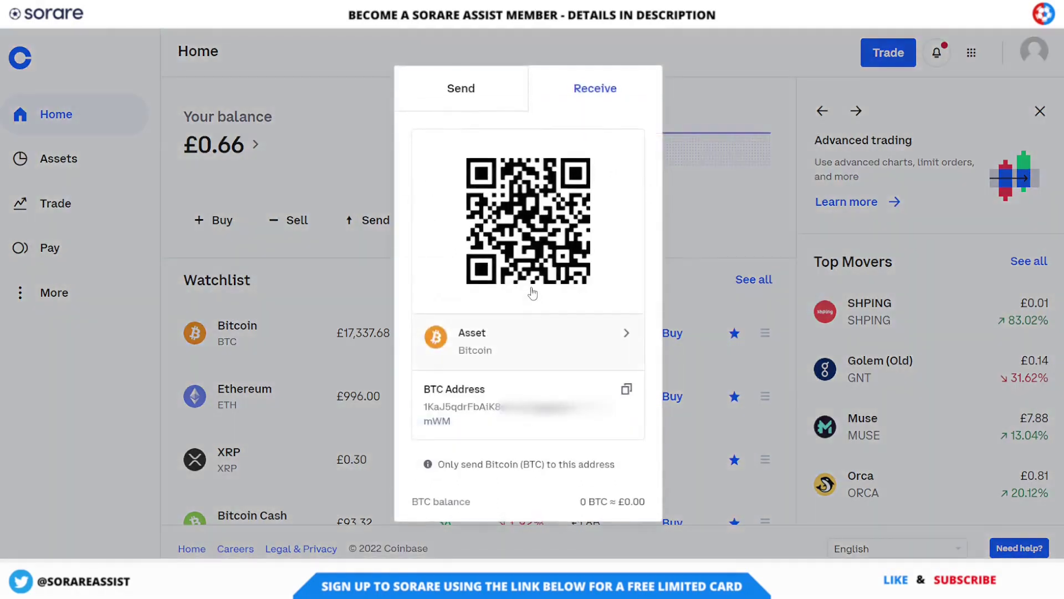
- Switch the Coinbase receive asset to Ethereum and copy its ETH address
click(497, 339)
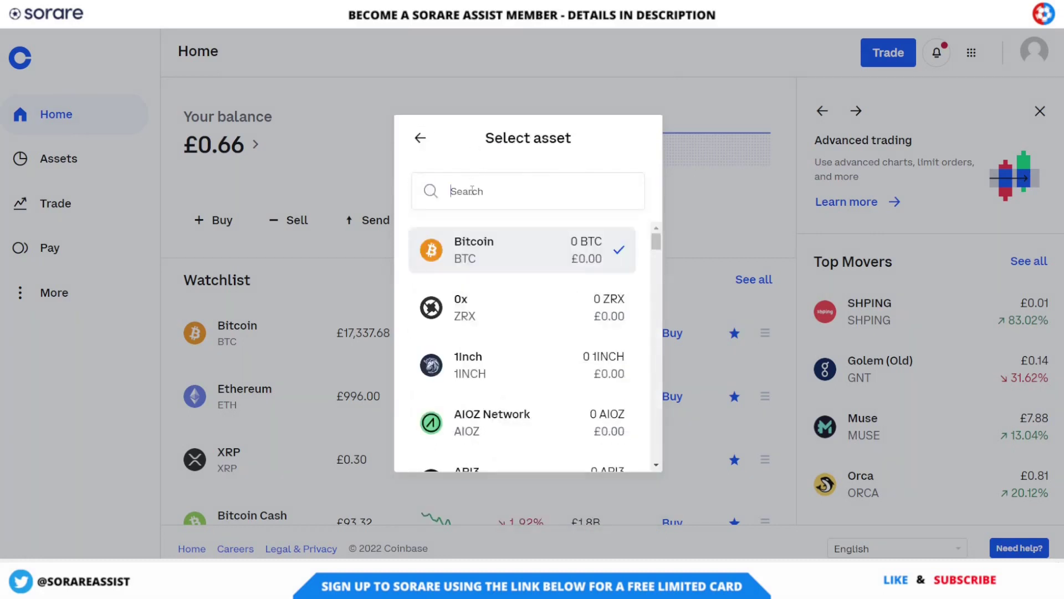
click(472, 190)
text(eth)
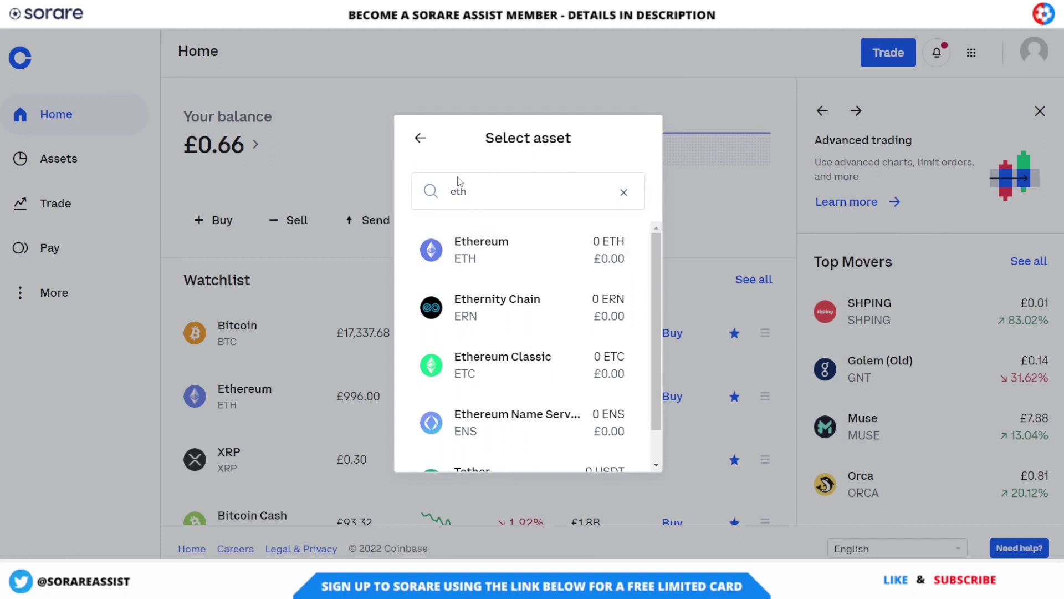
click(476, 246)
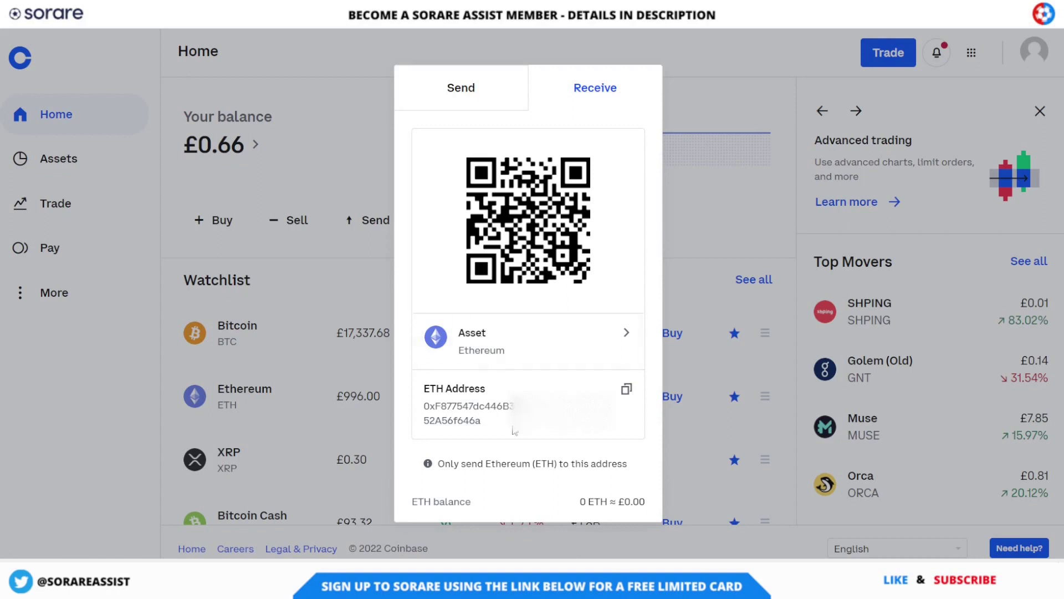
click(626, 389)
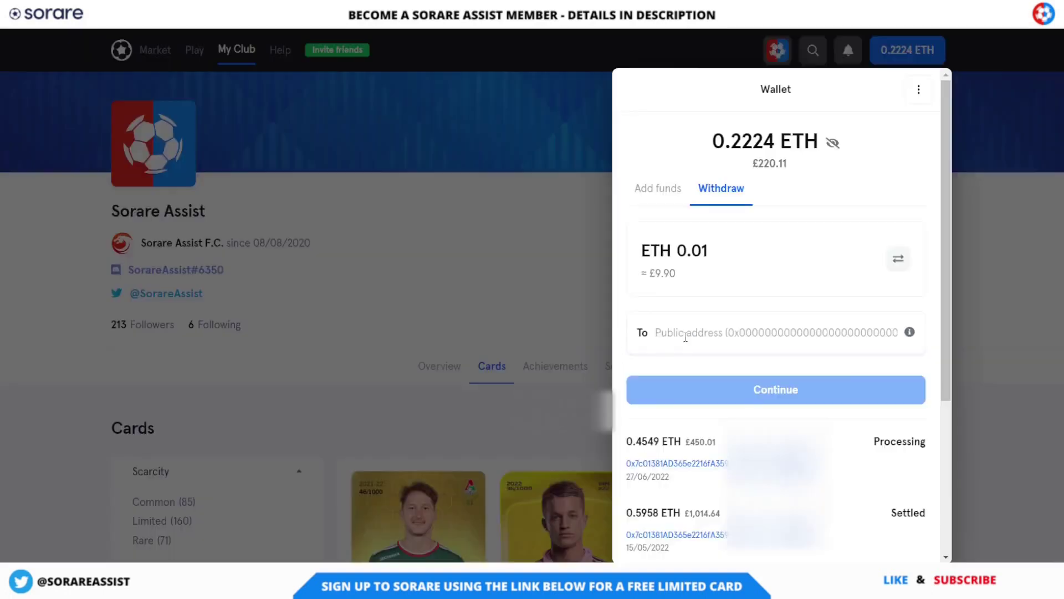
- Paste the Coinbase ETH address into Sorare's To field, then close both panels
right_click(700, 333)
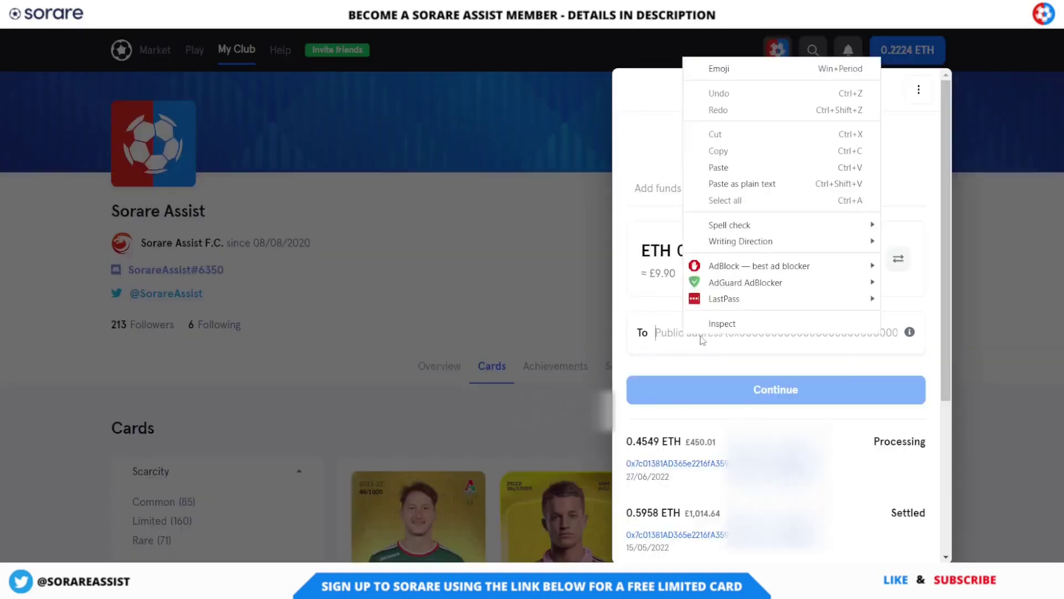
click(727, 169)
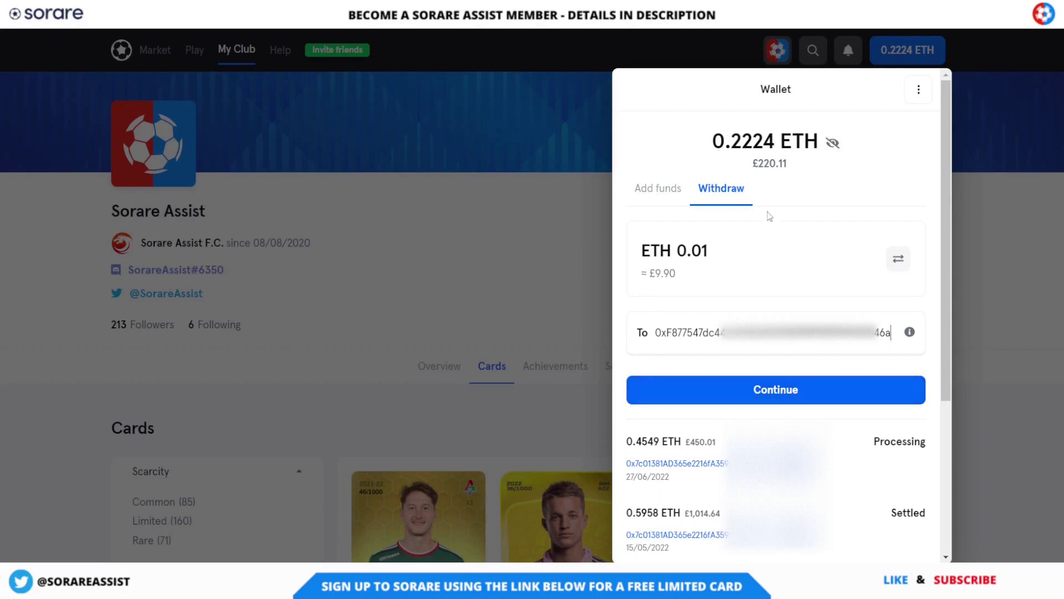
click(560, 207)
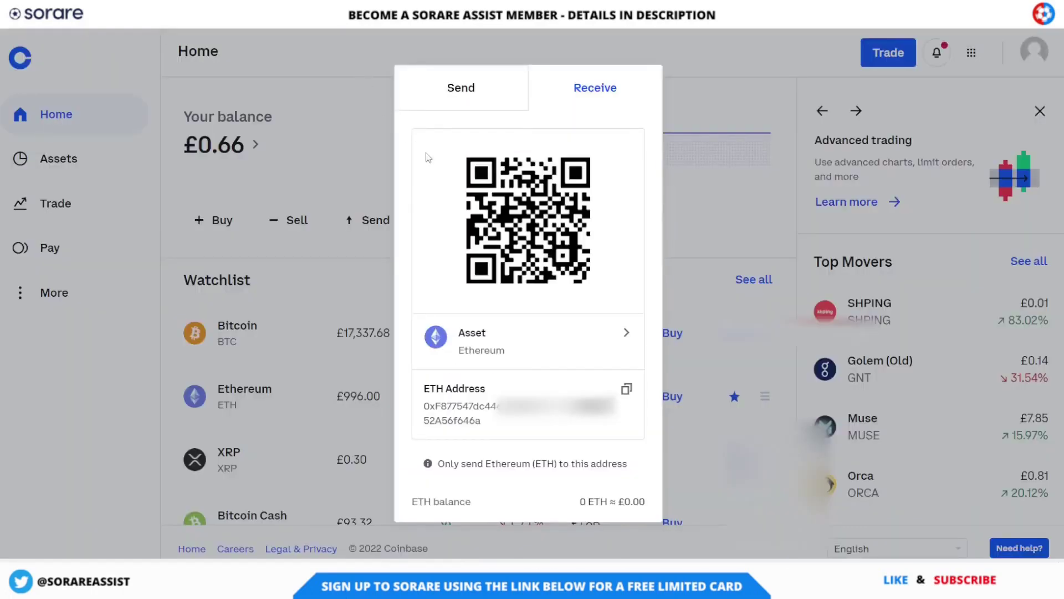
click(329, 97)
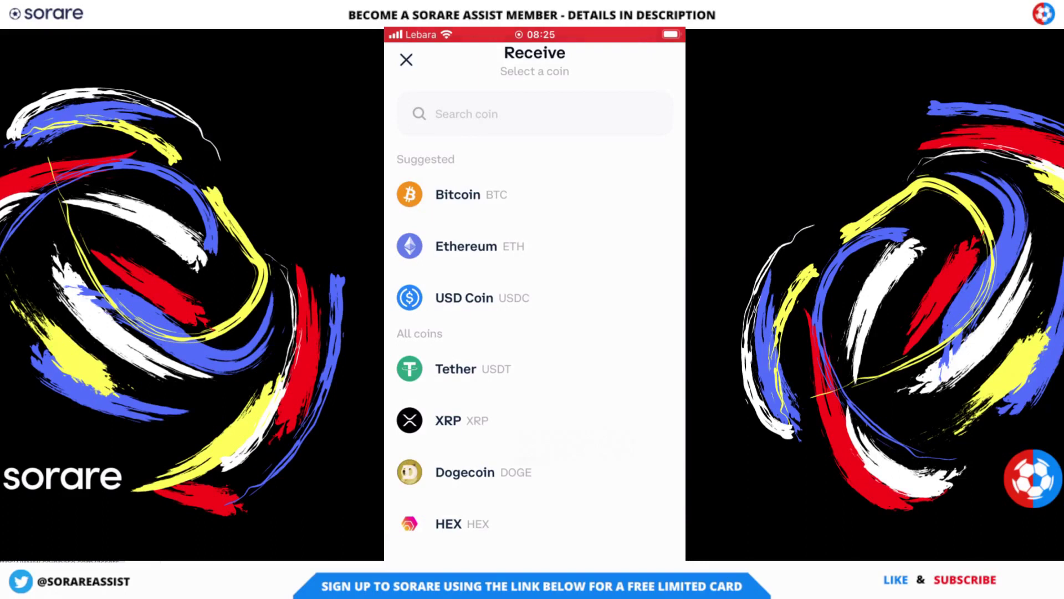
- Pick Ethereum in Coinbase Wallet's Receive list and dismiss the share sheet
click(466, 246)
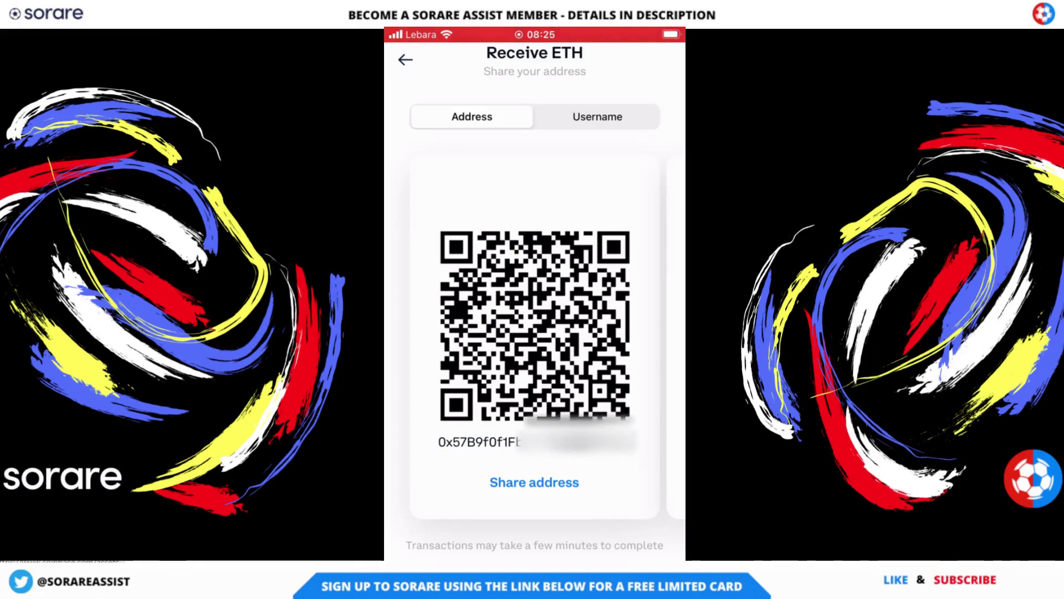
click(534, 482)
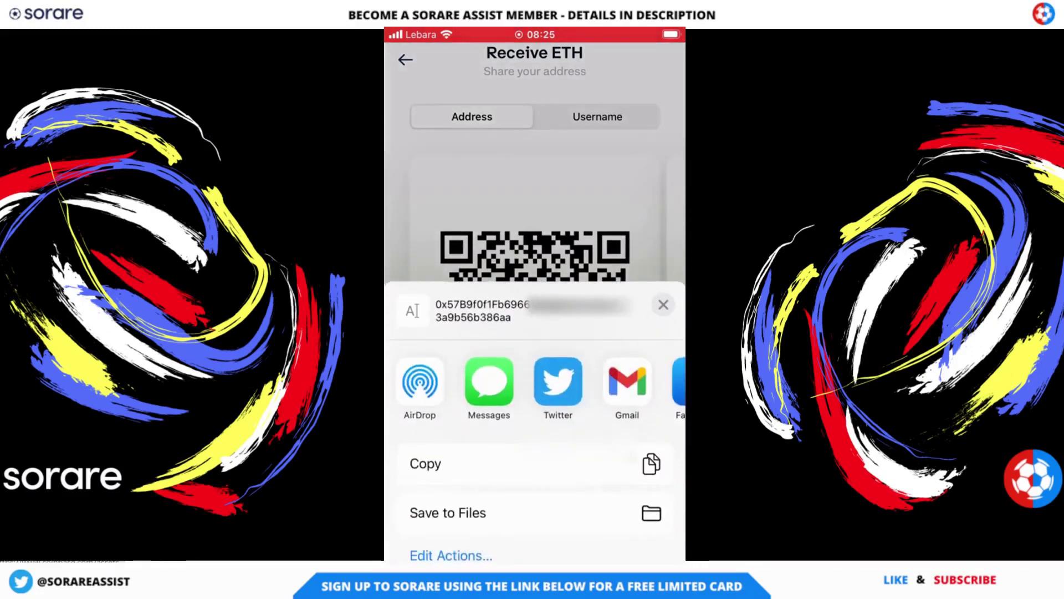
click(425, 464)
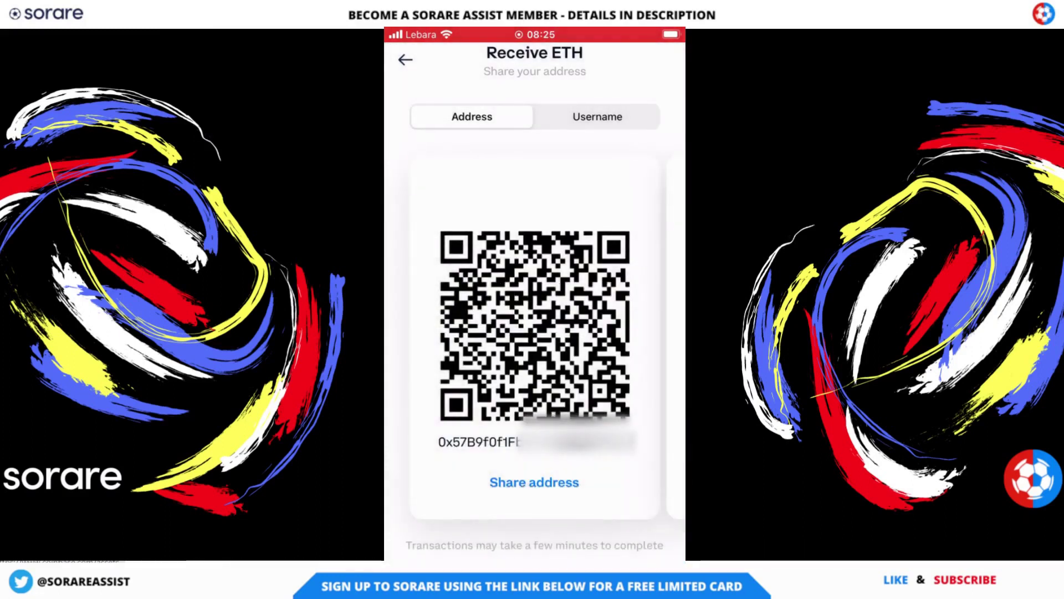